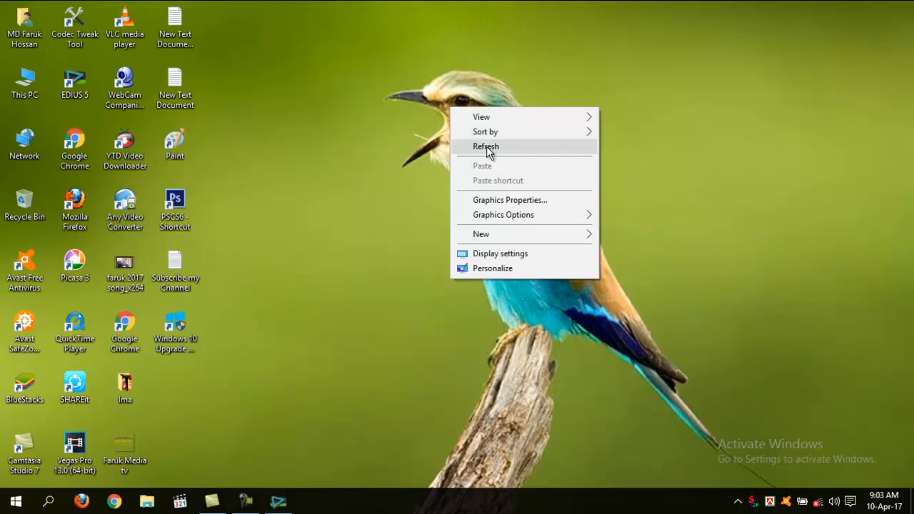
pyautogui.rightClick(447, 115)
pyautogui.click(490, 154)
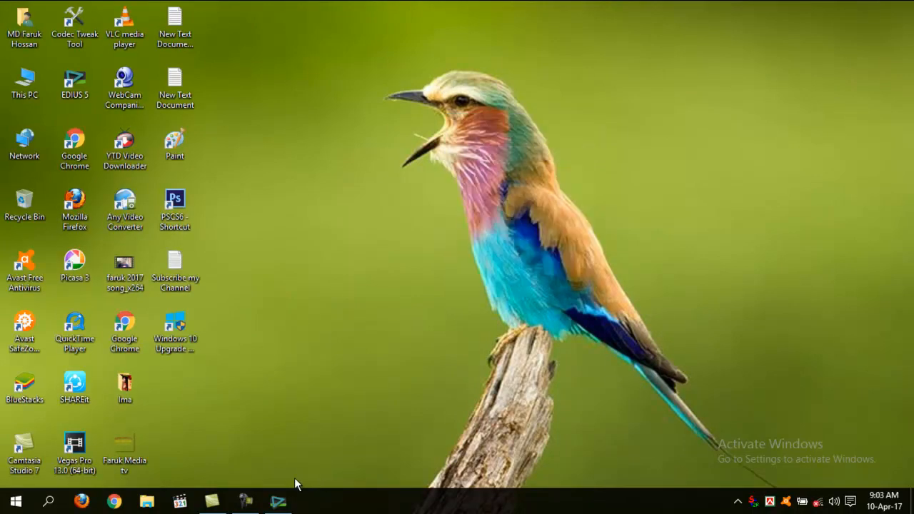
pyautogui.click(279, 501)
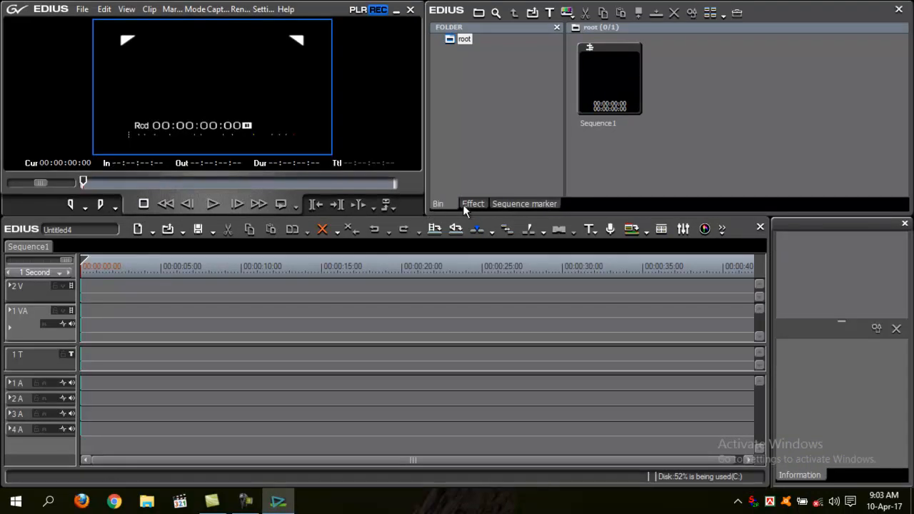
pyautogui.click(463, 204)
pyautogui.click(441, 205)
pyautogui.click(505, 206)
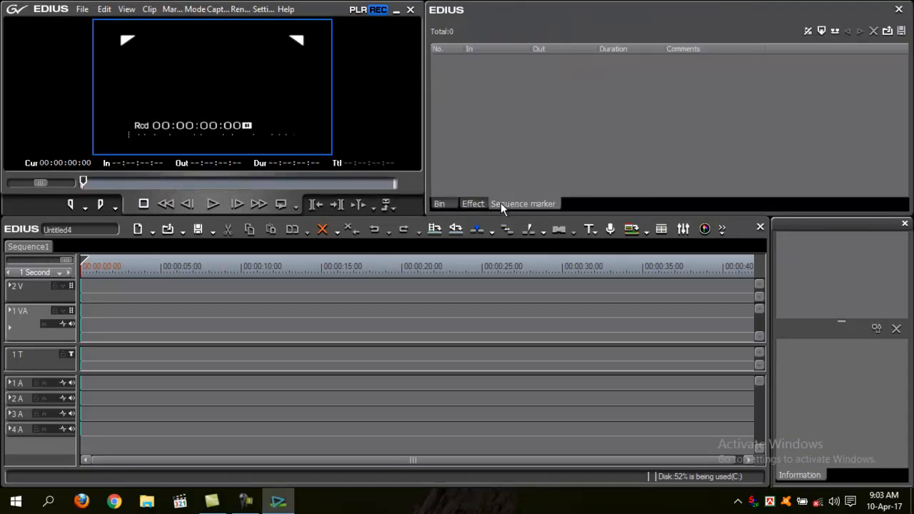
pyautogui.click(439, 203)
pyautogui.click(467, 203)
pyautogui.click(445, 203)
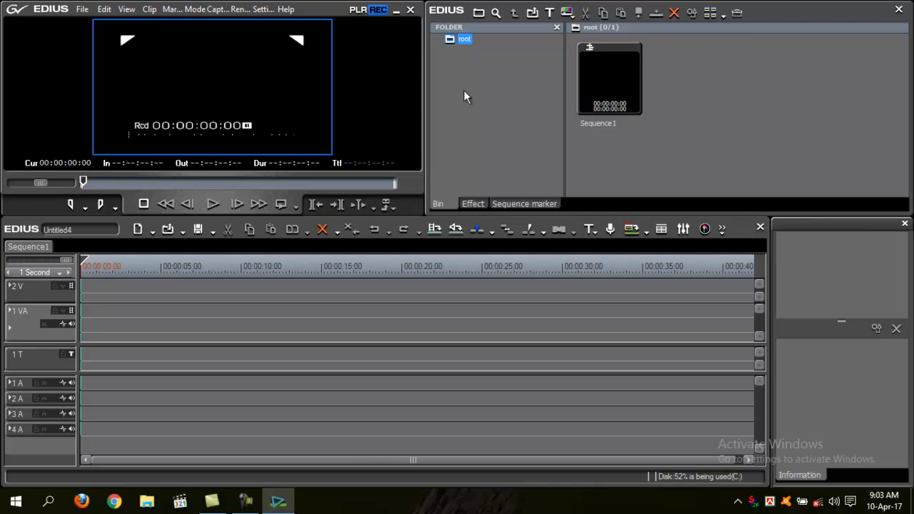
pyautogui.click(507, 135)
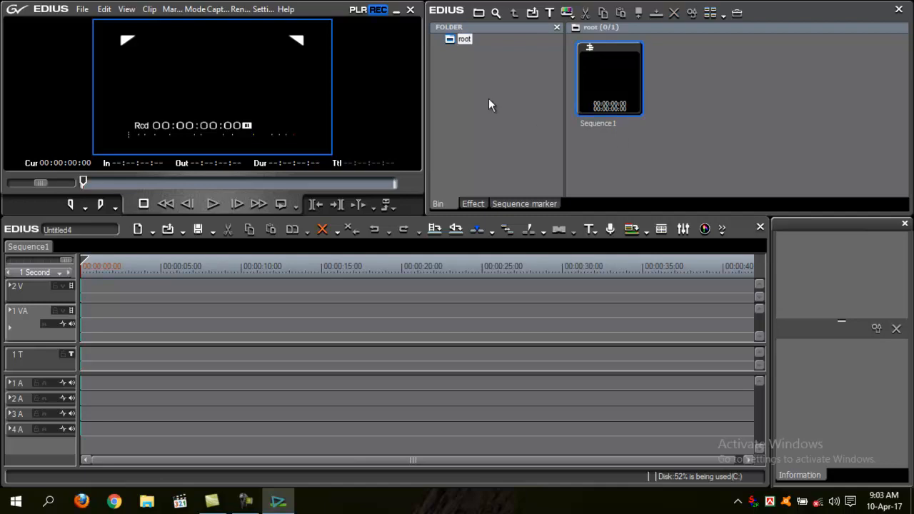
pyautogui.click(395, 10)
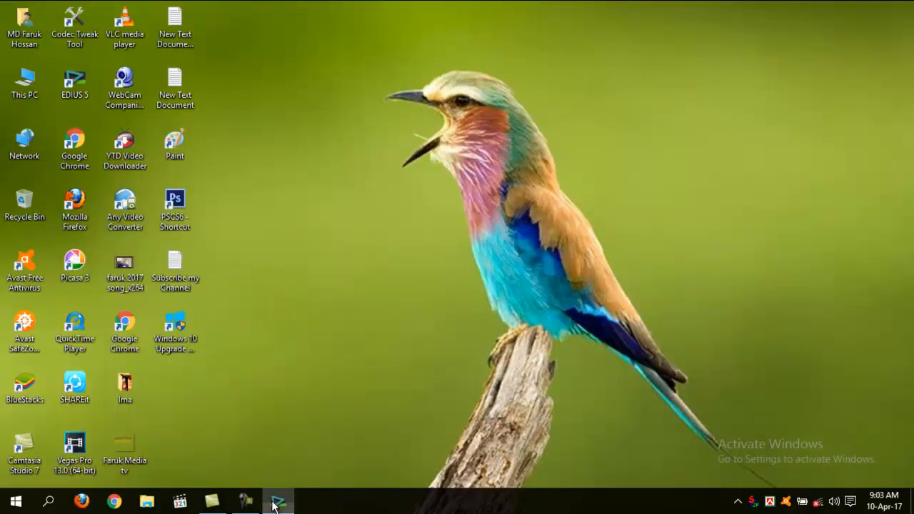
pyautogui.click(279, 501)
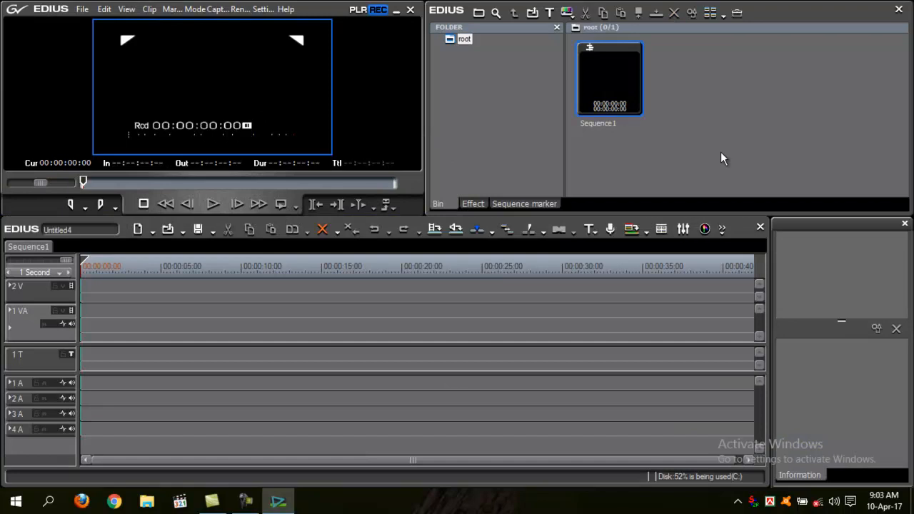
# Import clip 27 from the Faruk Media tv folder on Local Disk E into the bin.
pyautogui.doubleClick(721, 151)
pyautogui.click(574, 166)
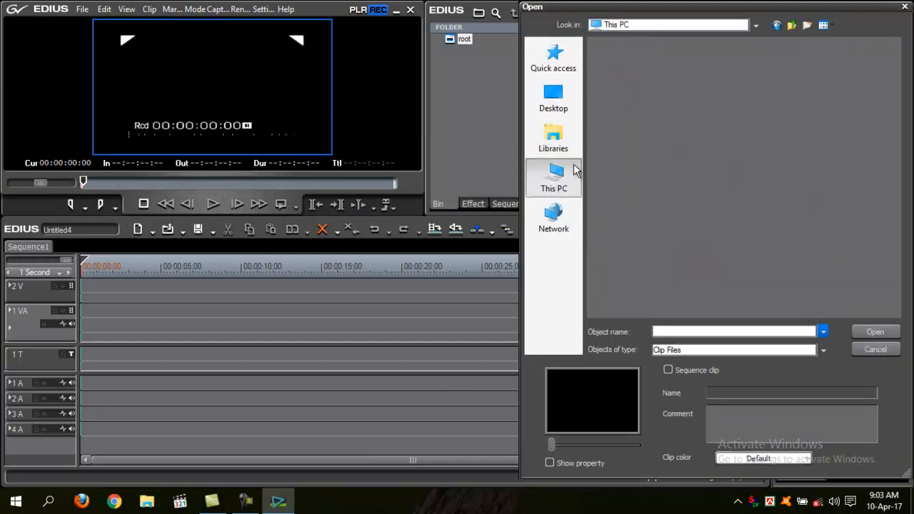
pyautogui.doubleClick(681, 240)
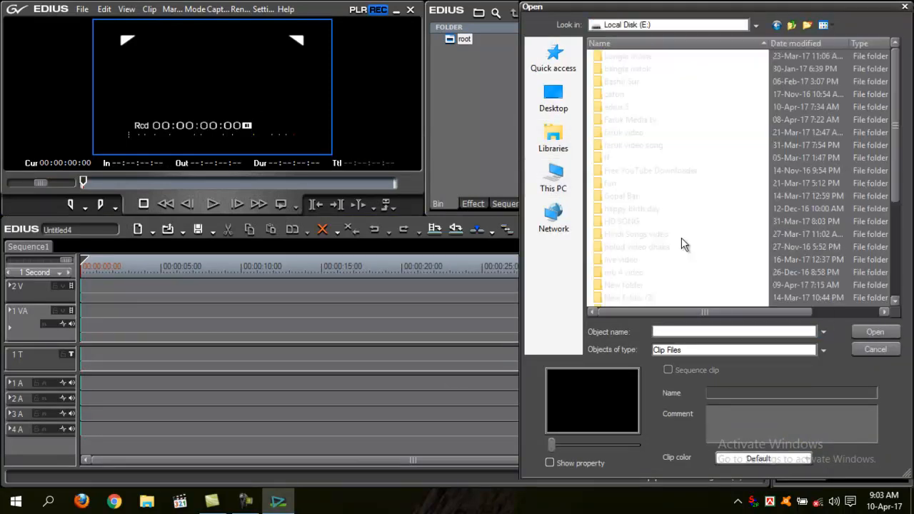
pyautogui.doubleClick(620, 120)
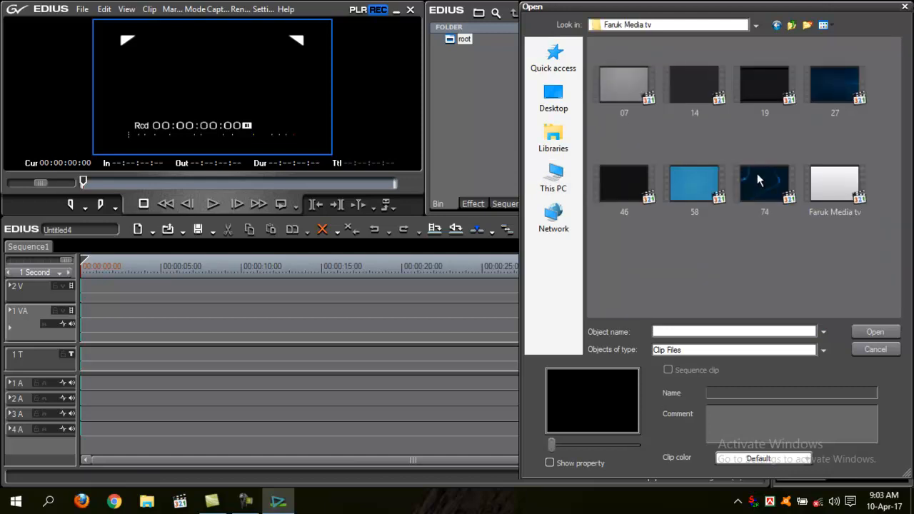
pyautogui.doubleClick(825, 87)
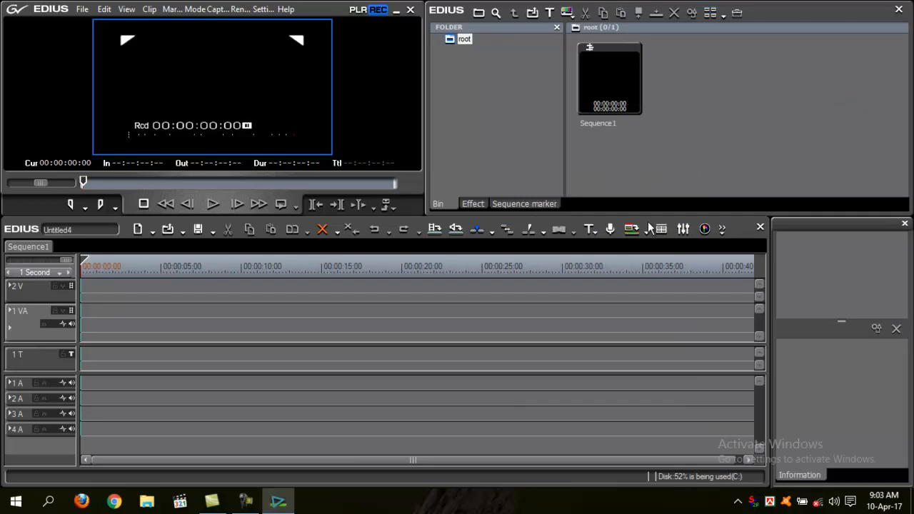
# Place clip 27 on the 1 VA track and move it to the start of the timeline.
pyautogui.moveTo(667, 76); pyautogui.dragTo(576, 318)
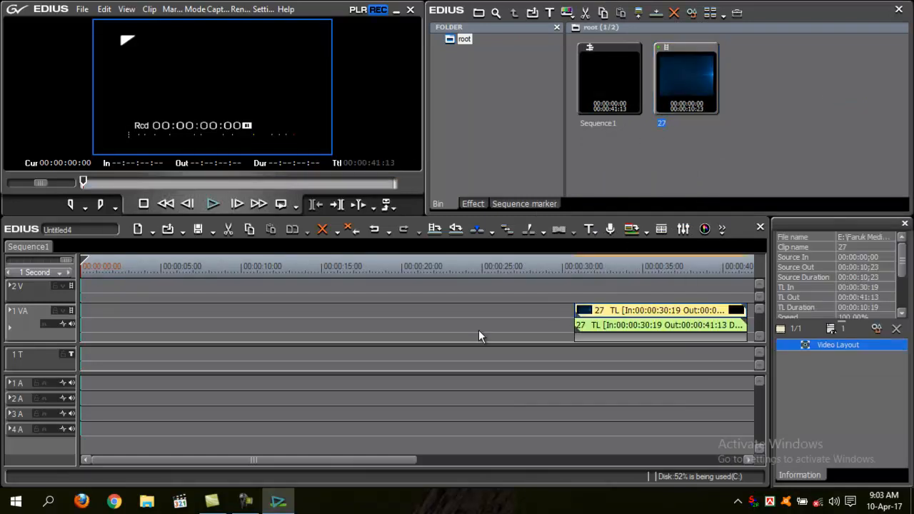
pyautogui.rightClick(478, 316)
pyautogui.click(506, 254)
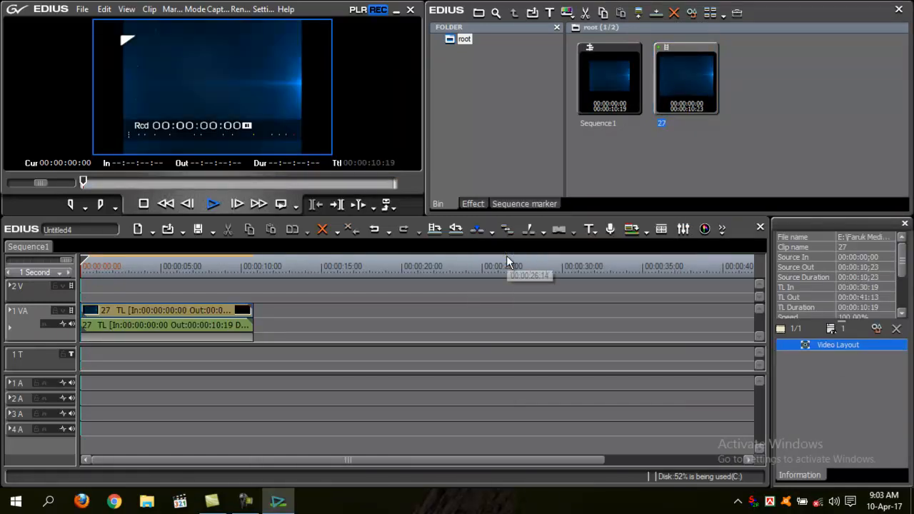
# Play the clip briefly, then enable Ignore pixel aspect in clip 27's Video Layout.
pyautogui.press('space')
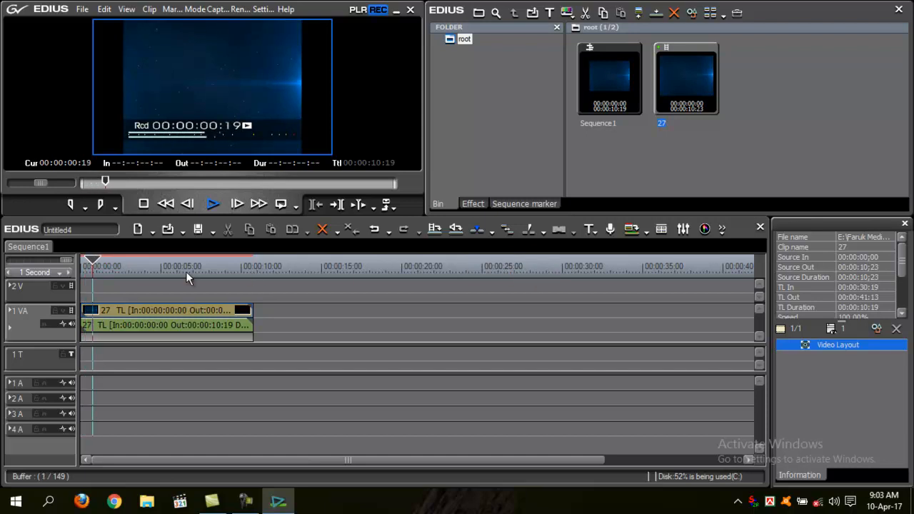
pyautogui.press('space')
pyautogui.click(188, 310)
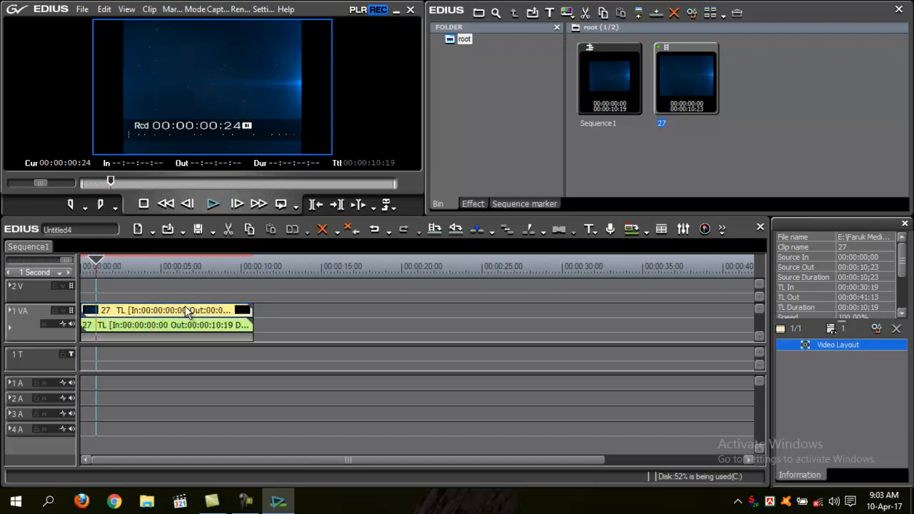
pyautogui.click(876, 330)
pyautogui.click(582, 251)
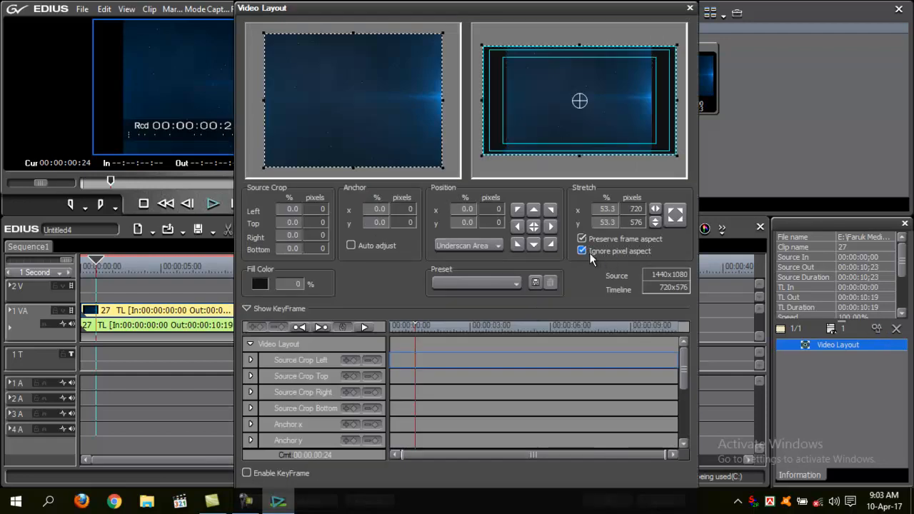
pyautogui.press('Return')
pyautogui.moveTo(130, 270); pyautogui.dragTo(89, 275)
pyautogui.click(466, 204)
pyautogui.click(456, 204)
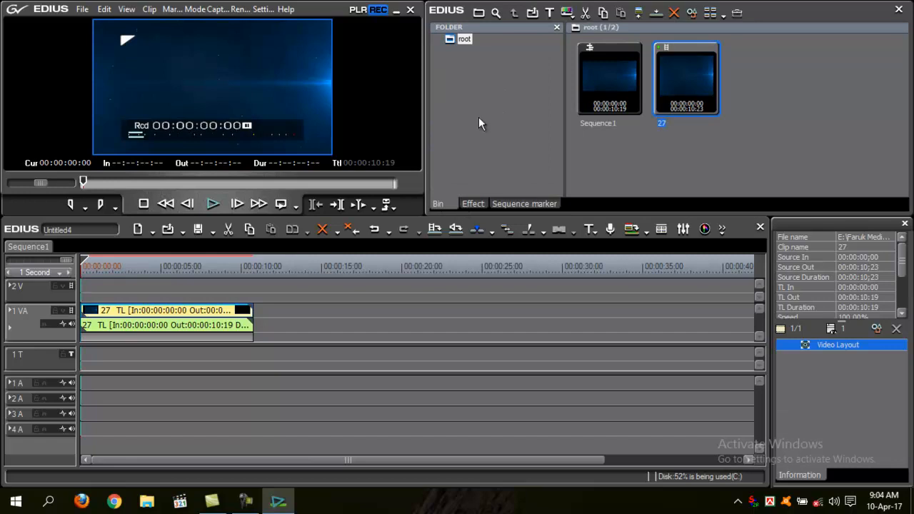
pyautogui.click(756, 138)
pyautogui.click(526, 115)
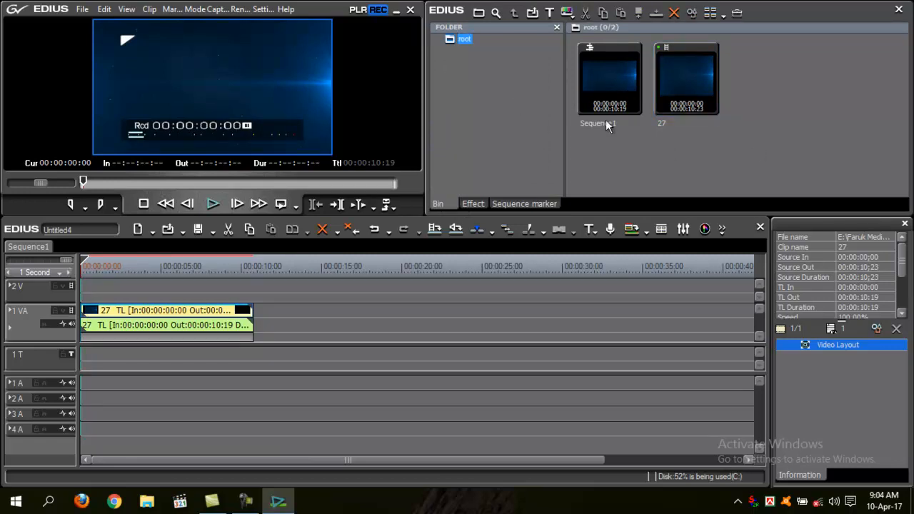
# Import the Faruk Media tv PNG image from the Desktop into the bin.
pyautogui.doubleClick(672, 140)
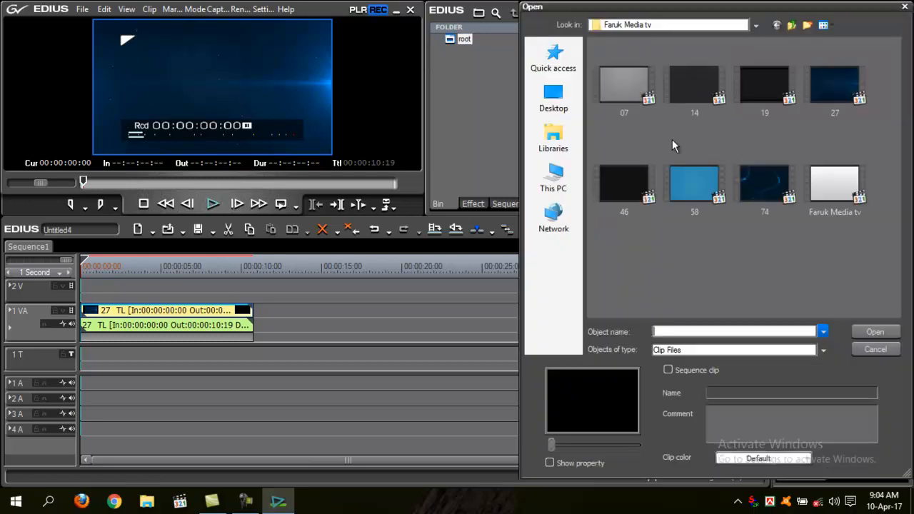
pyautogui.click(564, 106)
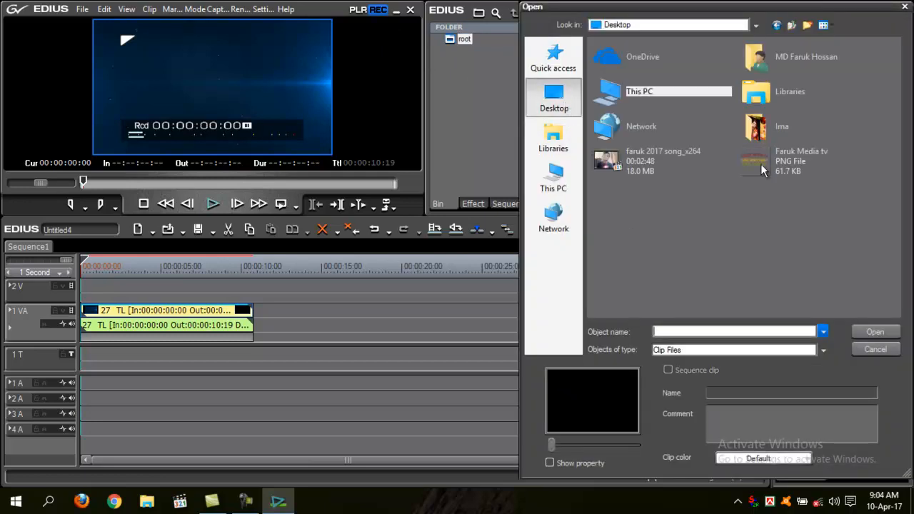
pyautogui.doubleClick(760, 163)
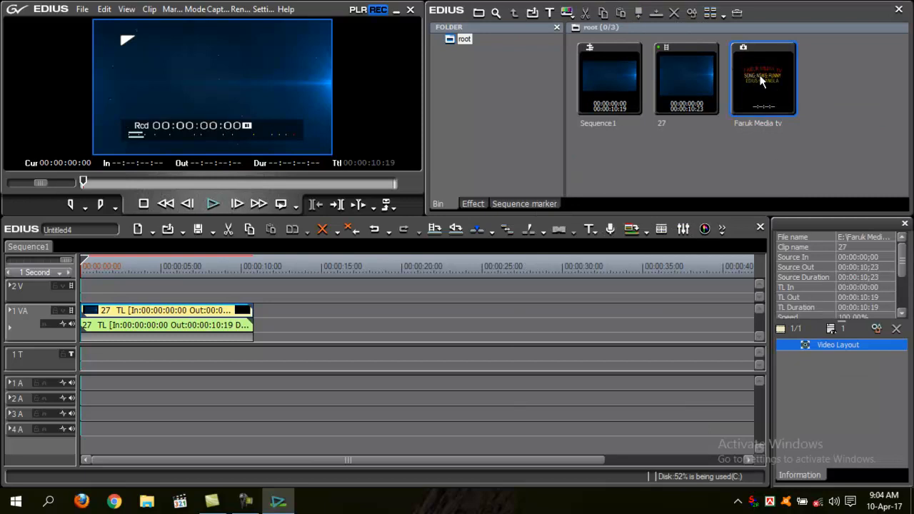
# Place the Faruk Media tv image on the 2 V track at the start of the timeline.
pyautogui.moveTo(752, 75); pyautogui.dragTo(197, 290)
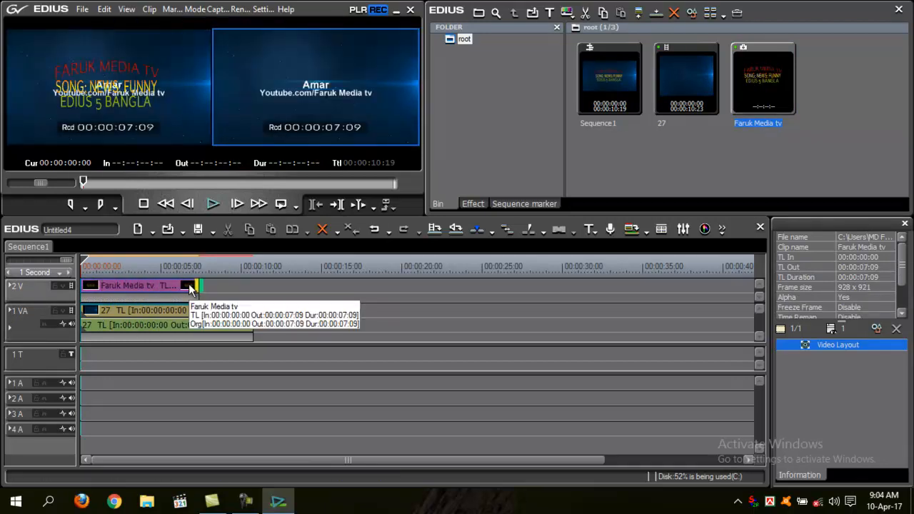
pyautogui.moveTo(133, 264); pyautogui.dragTo(83, 266)
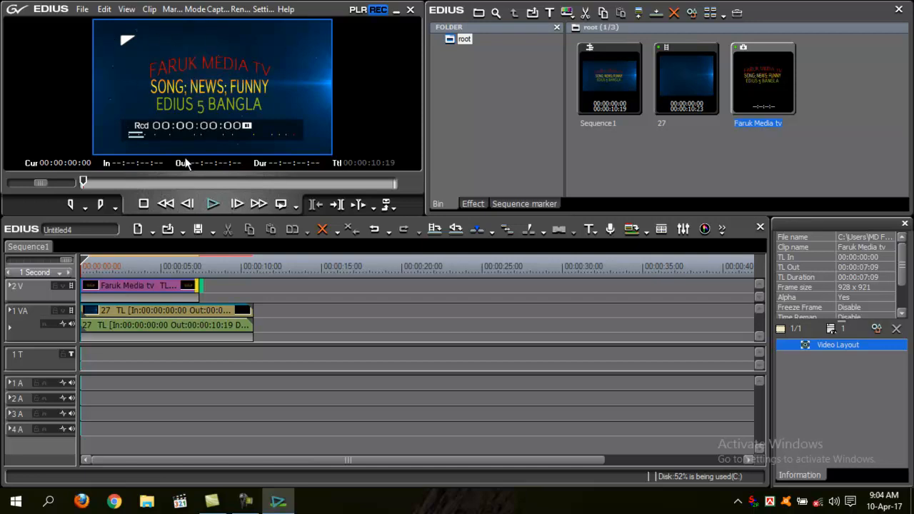
pyautogui.click(118, 285)
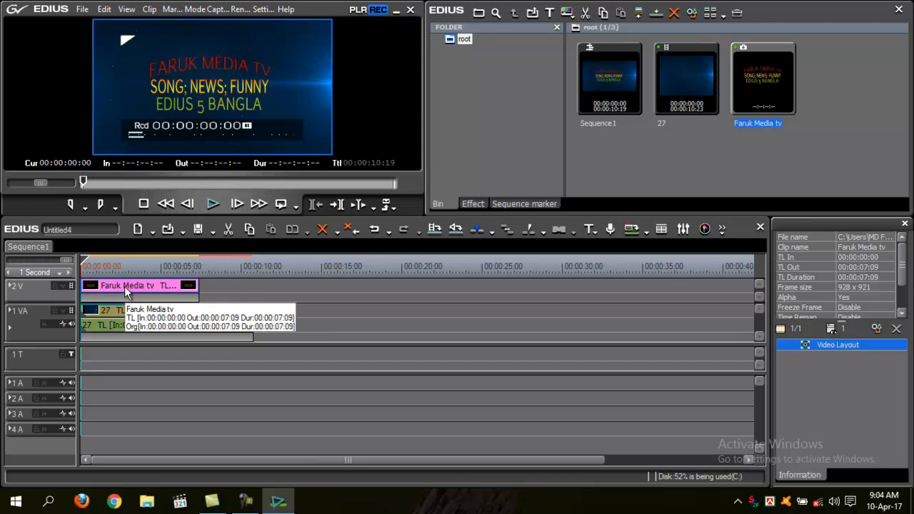
# In Video Layout, shrink the logo to about 19% and move it to the top-left corner, about -40% x, -33% y.
pyautogui.click(877, 330)
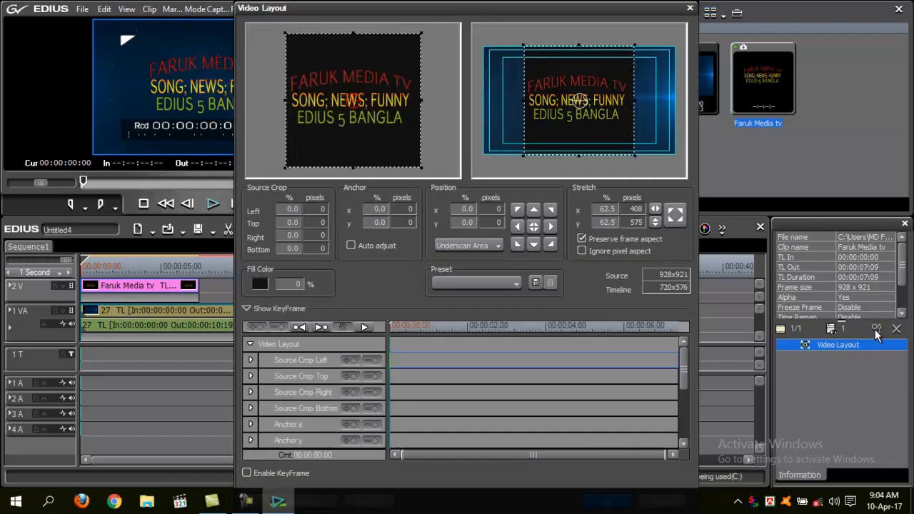
pyautogui.click(634, 156)
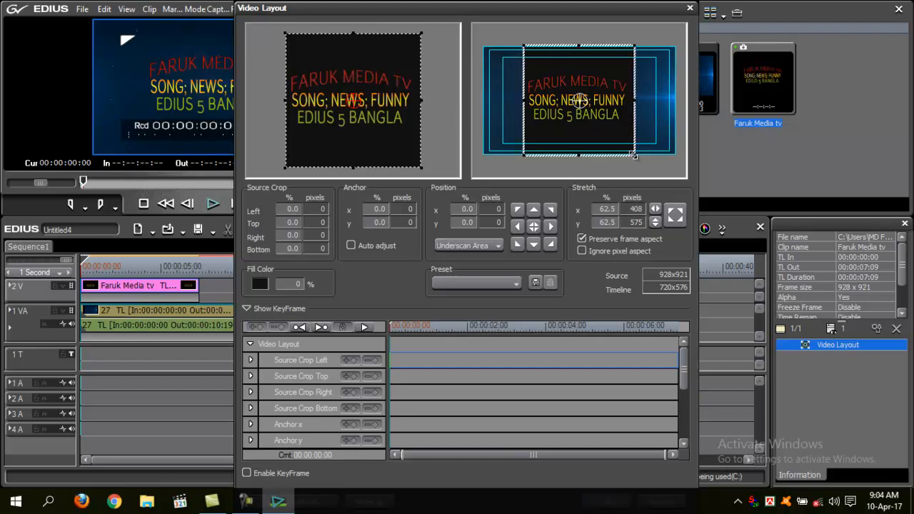
pyautogui.moveTo(635, 156); pyautogui.dragTo(597, 115)
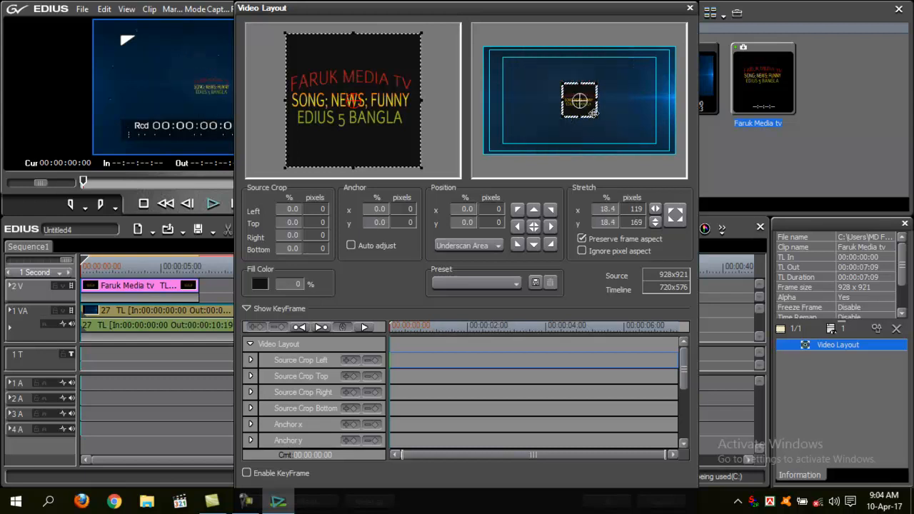
pyautogui.moveTo(596, 117); pyautogui.dragTo(509, 74)
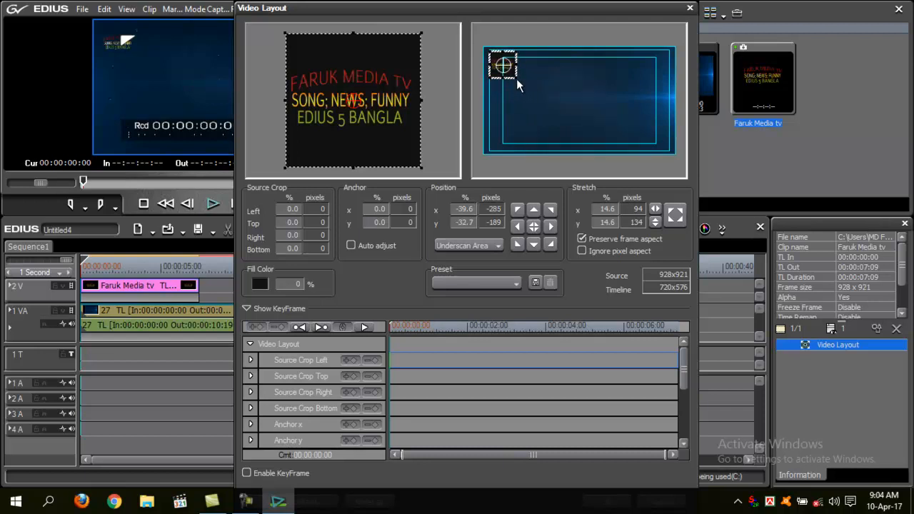
pyautogui.moveTo(521, 83); pyautogui.dragTo(524, 106)
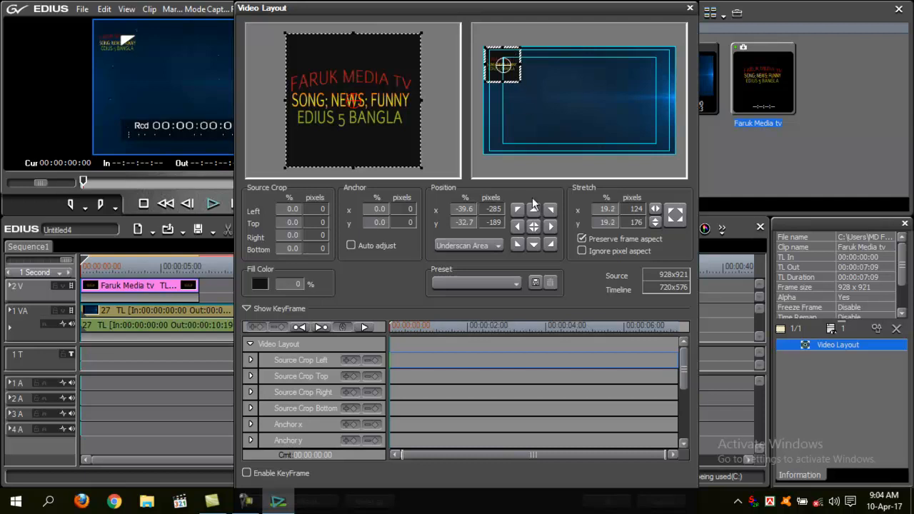
pyautogui.press('Return')
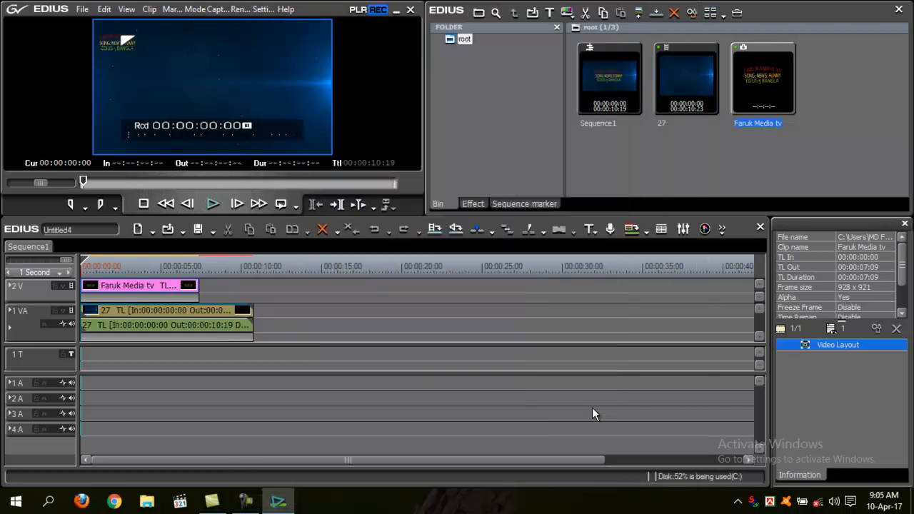
# Extend the logo clip on track 2 V to end with clip 27, about 10 seconds long.
pyautogui.press('space')
pyautogui.press('space')
pyautogui.moveTo(201, 291); pyautogui.dragTo(255, 290)
pyautogui.moveTo(176, 266); pyautogui.dragTo(109, 265)
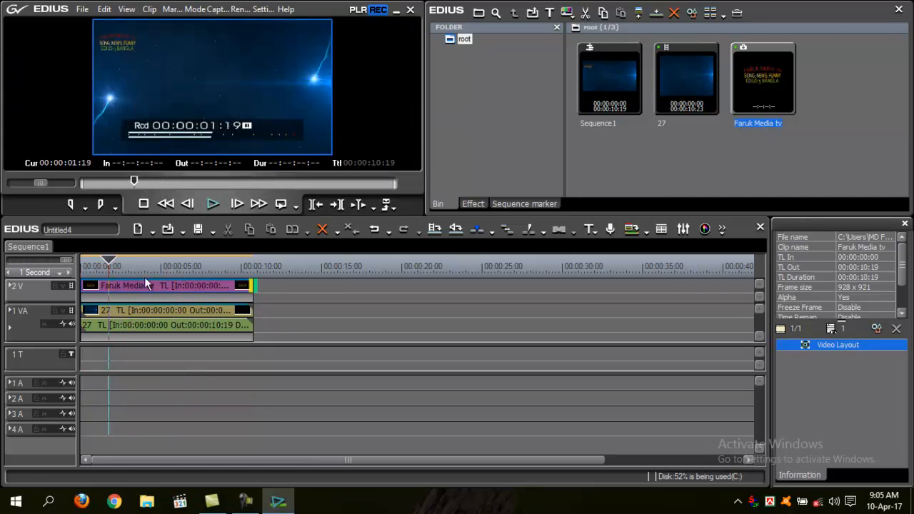
pyautogui.moveTo(122, 262); pyautogui.dragTo(85, 275)
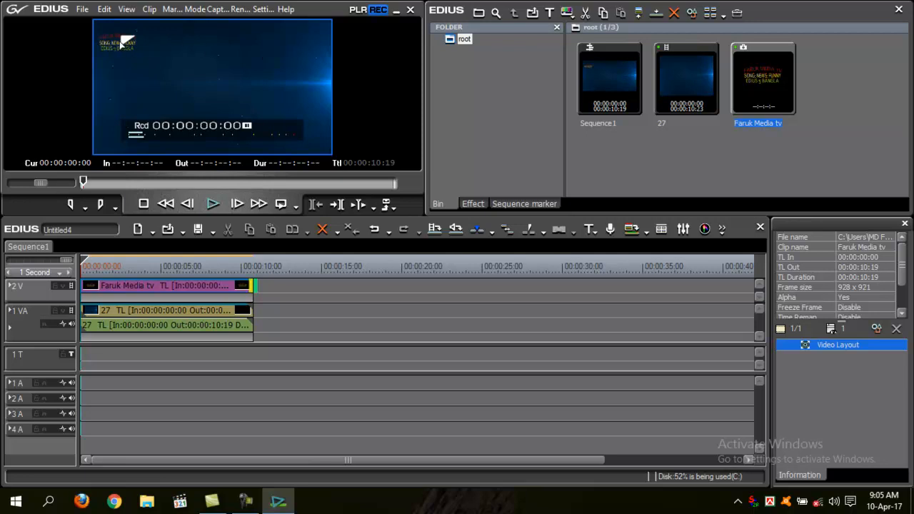
pyautogui.moveTo(100, 267); pyautogui.dragTo(65, 287)
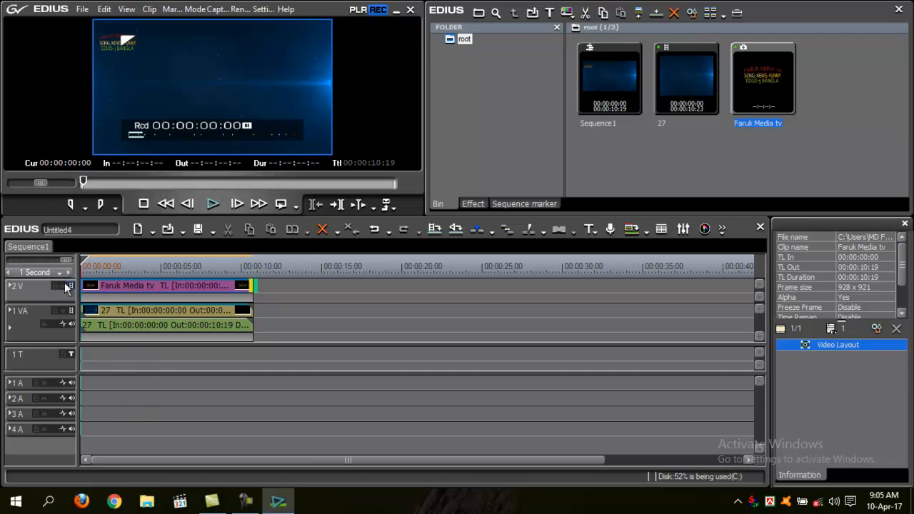
# Apply the 3D Picture In Picture keyer to the logo clip's mixer and scrub through the result.
pyautogui.click(139, 291)
pyautogui.click(471, 203)
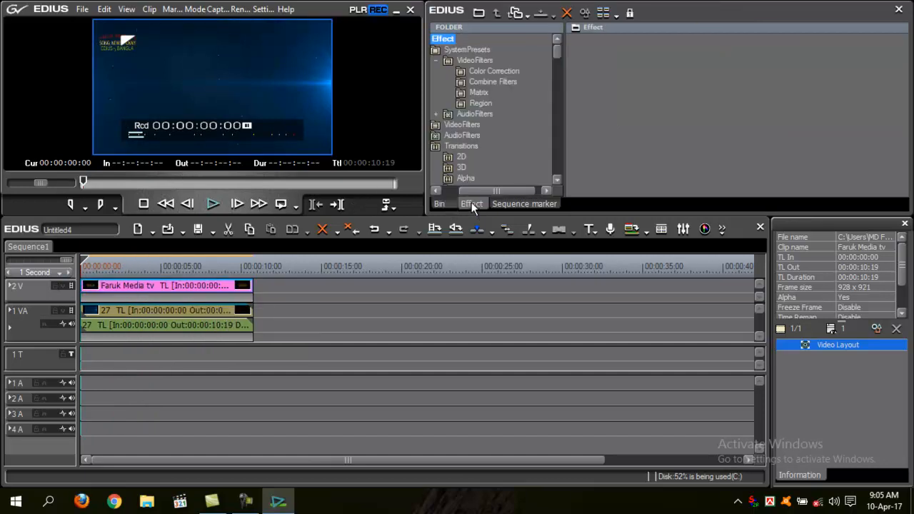
pyautogui.moveTo(559, 51); pyautogui.dragTo(561, 174)
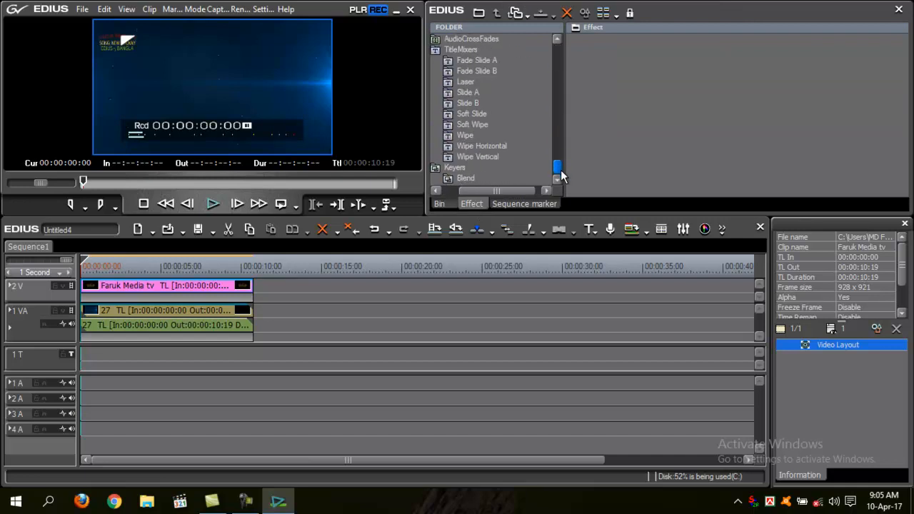
pyautogui.click(452, 169)
pyautogui.click(604, 62)
pyautogui.moveTo(604, 63); pyautogui.dragTo(246, 298)
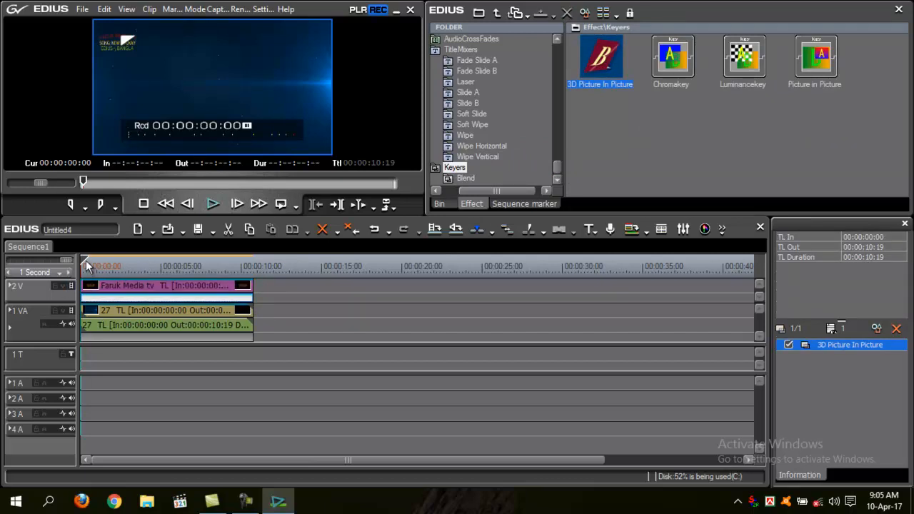
pyautogui.moveTo(87, 265); pyautogui.dragTo(249, 296)
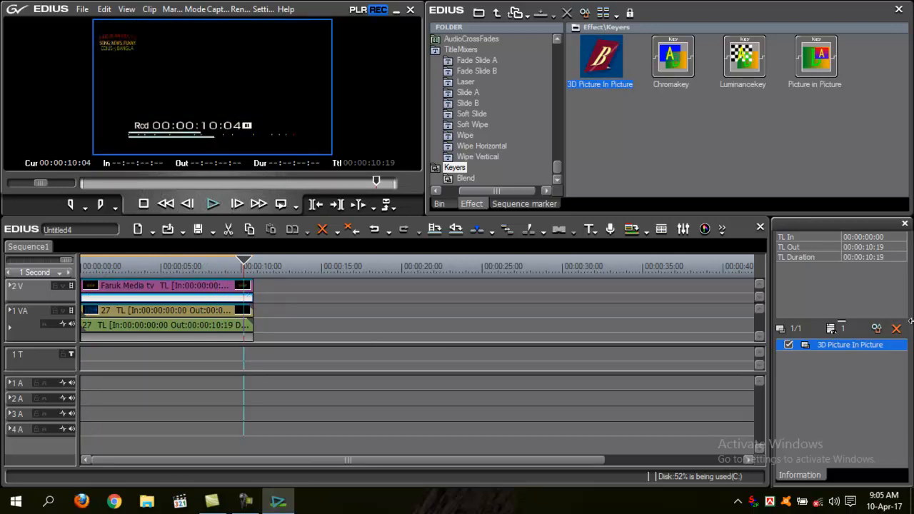
# In the 3D Picture In Picture settings, keyframe the logo moving right to X 101.03, Y 2.79 at the clip's end.
pyautogui.click(878, 328)
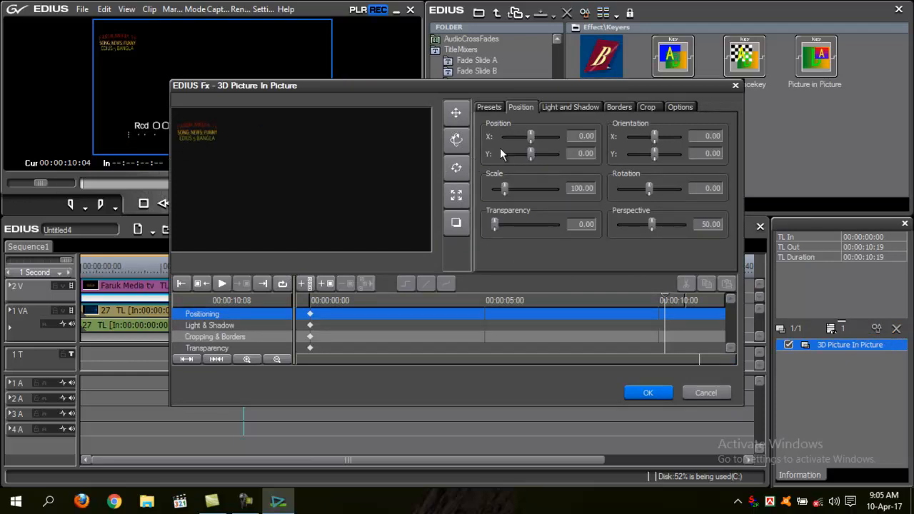
pyautogui.click(457, 114)
pyautogui.moveTo(207, 139); pyautogui.dragTo(464, 137)
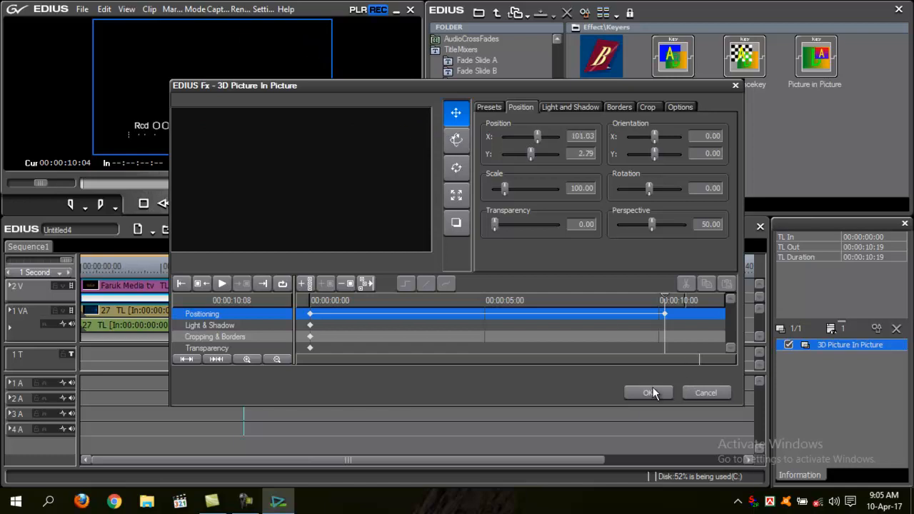
pyautogui.click(650, 393)
# Play the sequence from the start with an enlarged preview to check the animated logo.
pyautogui.moveTo(245, 264); pyautogui.dragTo(60, 270)
pyautogui.press('space')
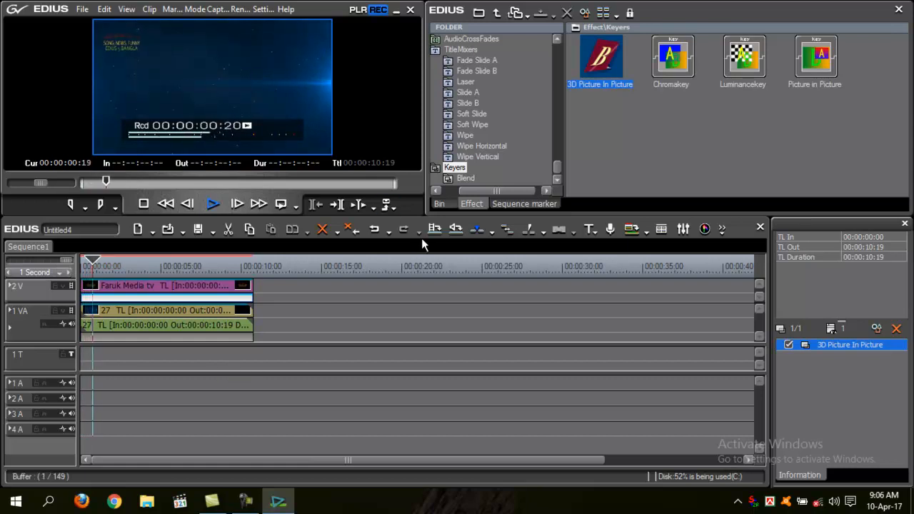
pyautogui.moveTo(423, 213); pyautogui.dragTo(470, 265)
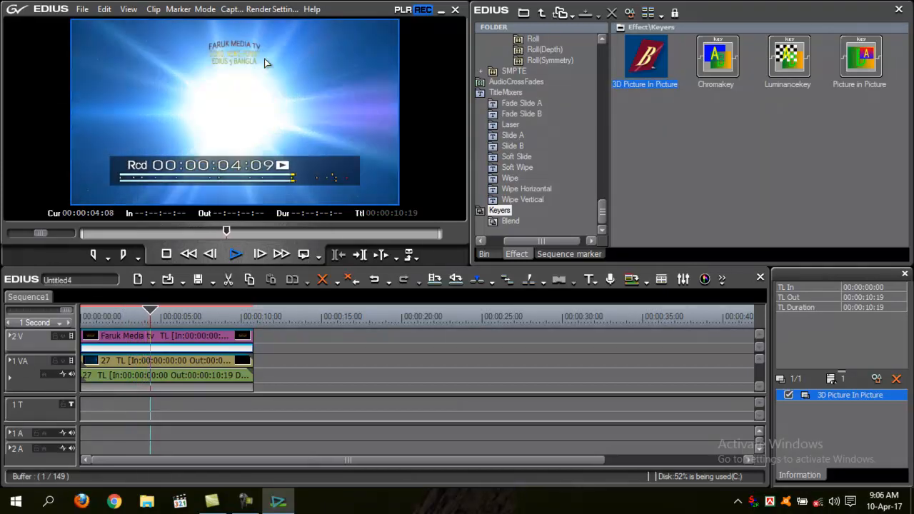
pyautogui.press('space')
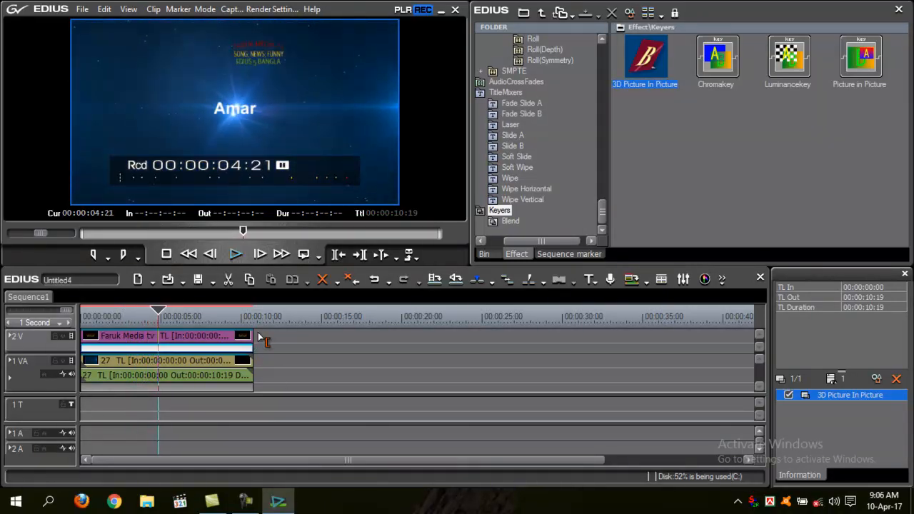
# Extend the logo clip on track 2 V to about 34 seconds long and play it back from the start.
pyautogui.moveTo(255, 337); pyautogui.dragTo(639, 341)
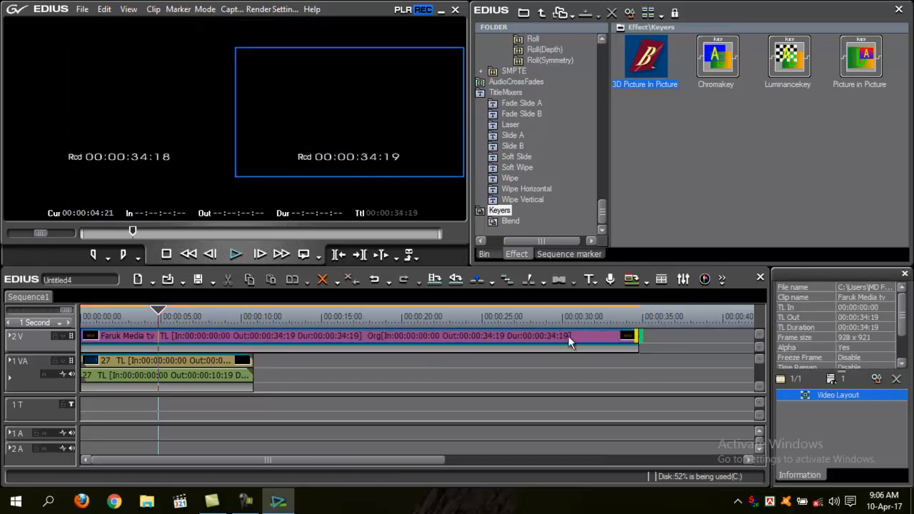
pyautogui.moveTo(167, 315); pyautogui.dragTo(102, 315)
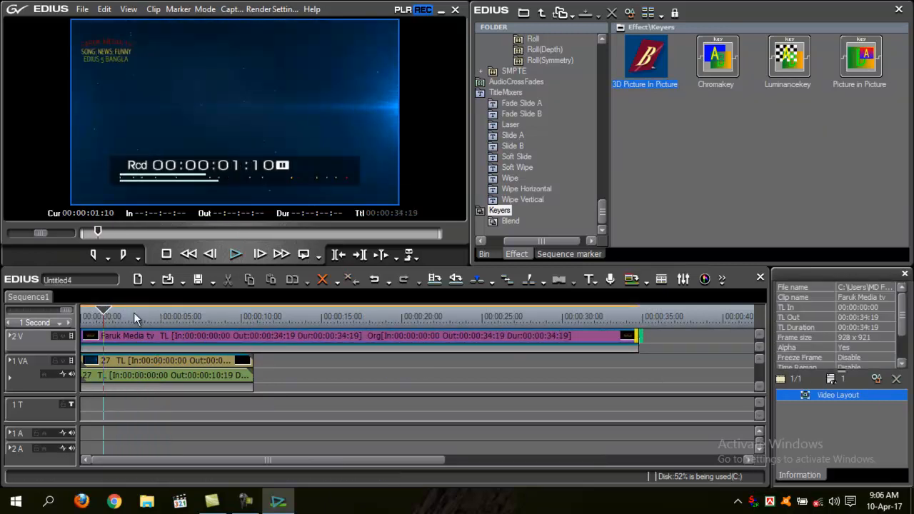
pyautogui.press('space')
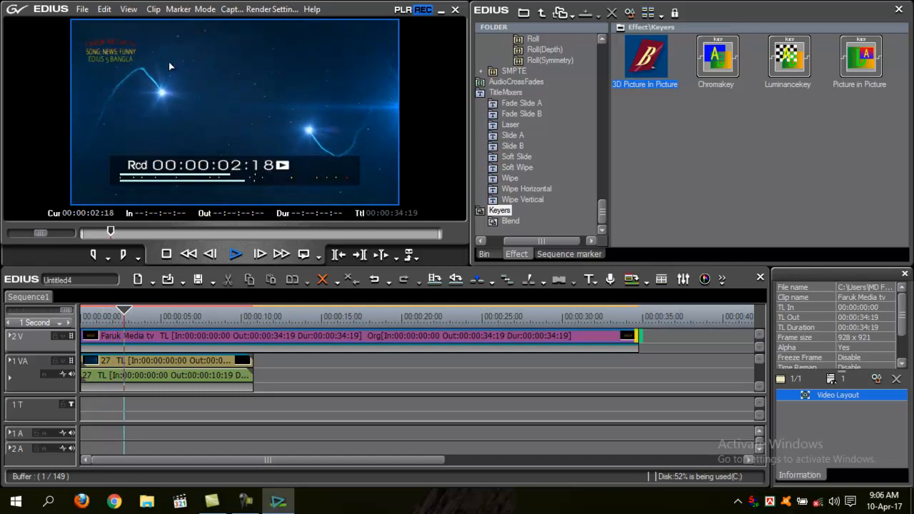
pyautogui.moveTo(468, 267); pyautogui.dragTo(440, 228)
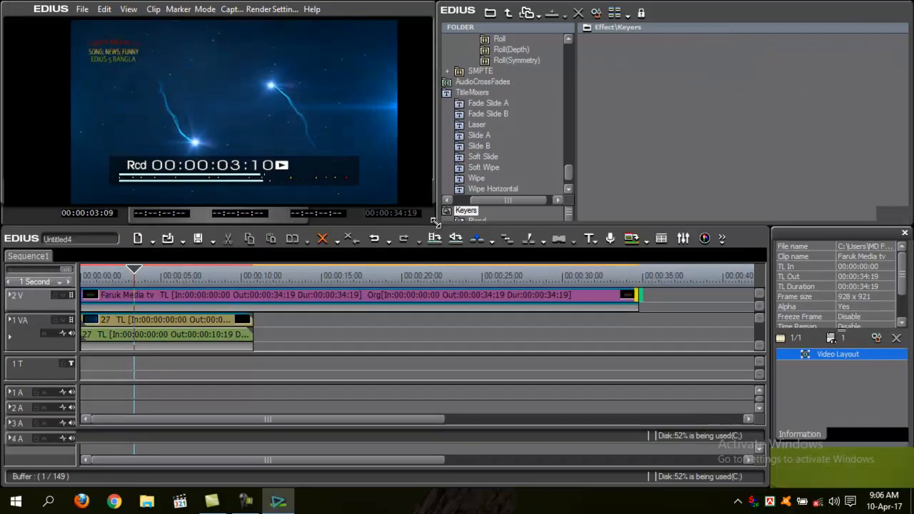
pyautogui.press('space')
pyautogui.moveTo(175, 279); pyautogui.dragTo(95, 278)
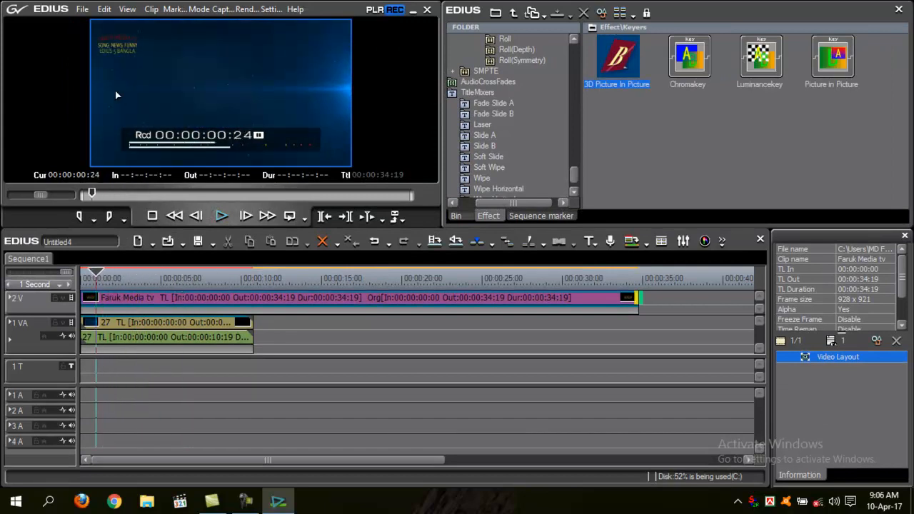
# Remove the 3D Picture In Picture keyer from the logo clip.
pyautogui.click(149, 309)
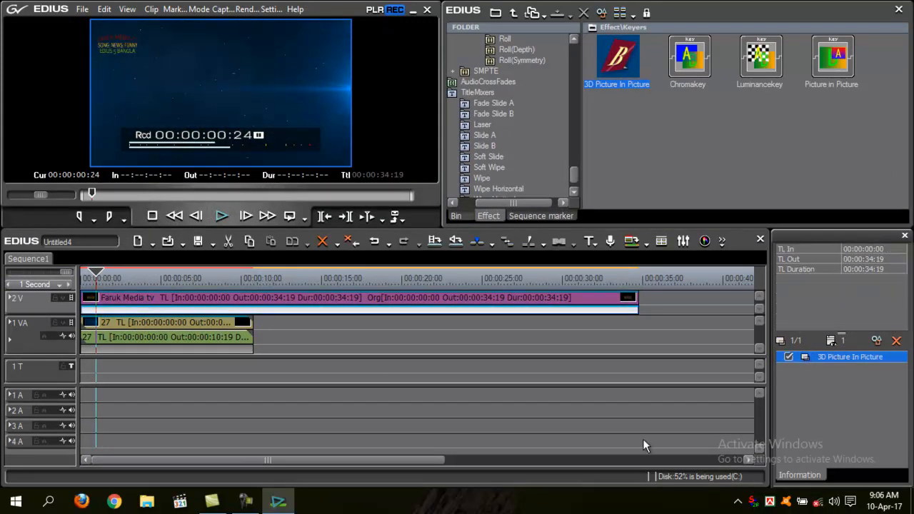
pyautogui.click(896, 342)
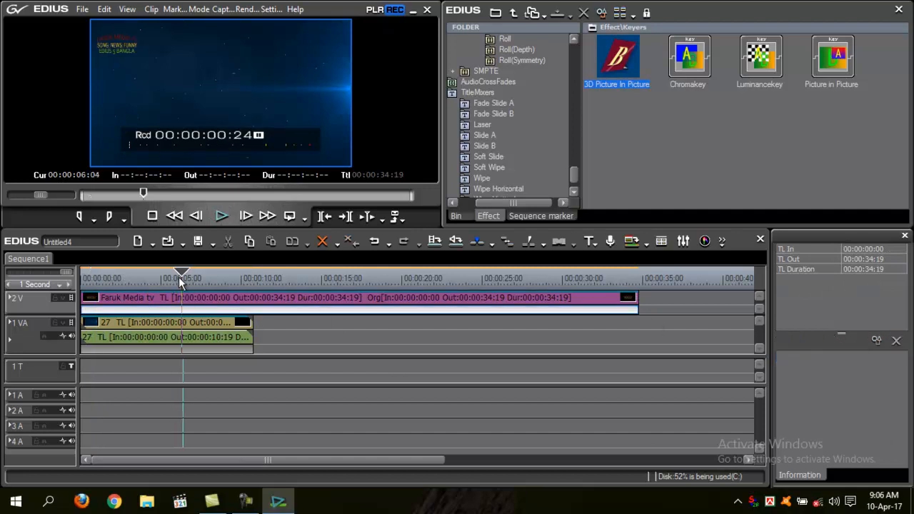
# Split the logo clip on track 2 V at about 3:05 and again at about 8:02.
pyautogui.moveTo(183, 281); pyautogui.dragTo(132, 279)
pyautogui.click(155, 300)
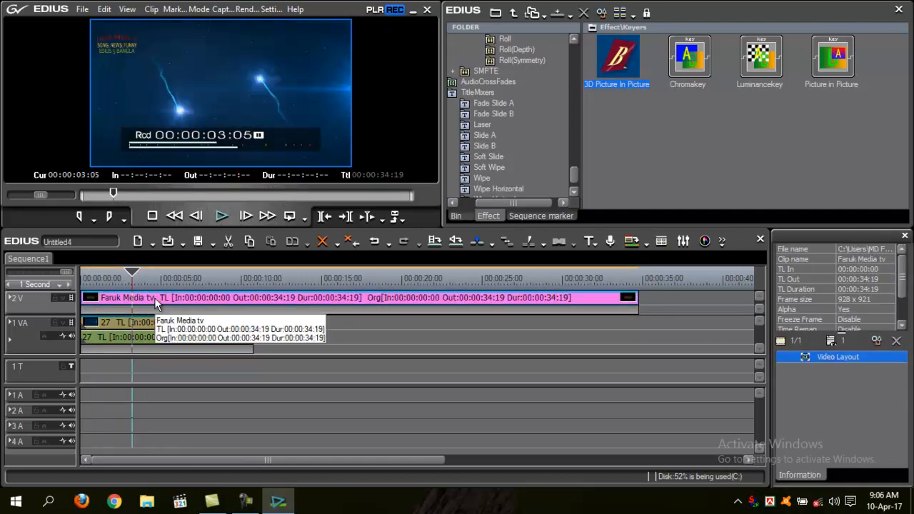
pyautogui.press('c')
pyautogui.moveTo(180, 282)
pyautogui.mouseDown()
pyautogui.moveTo(117, 279)
pyautogui.moveTo(177, 282)
pyautogui.mouseUp()
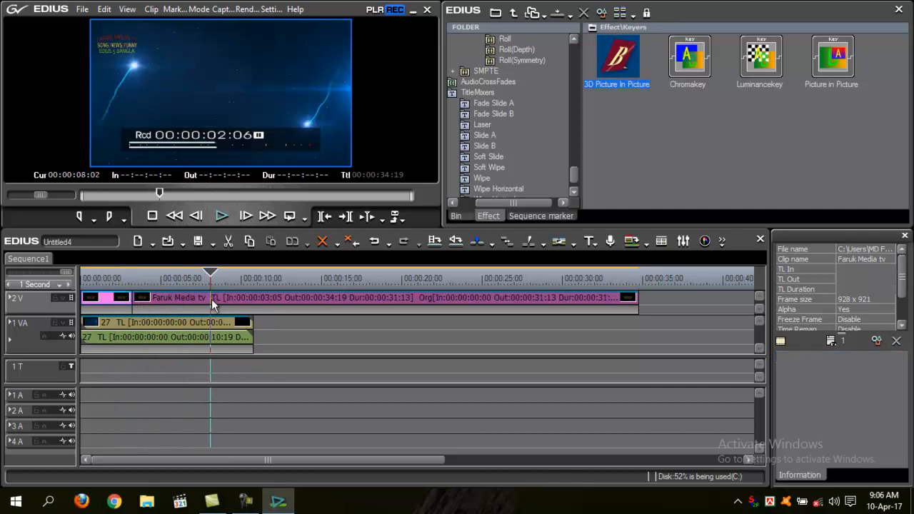
pyautogui.click(214, 304)
pyautogui.press('c')
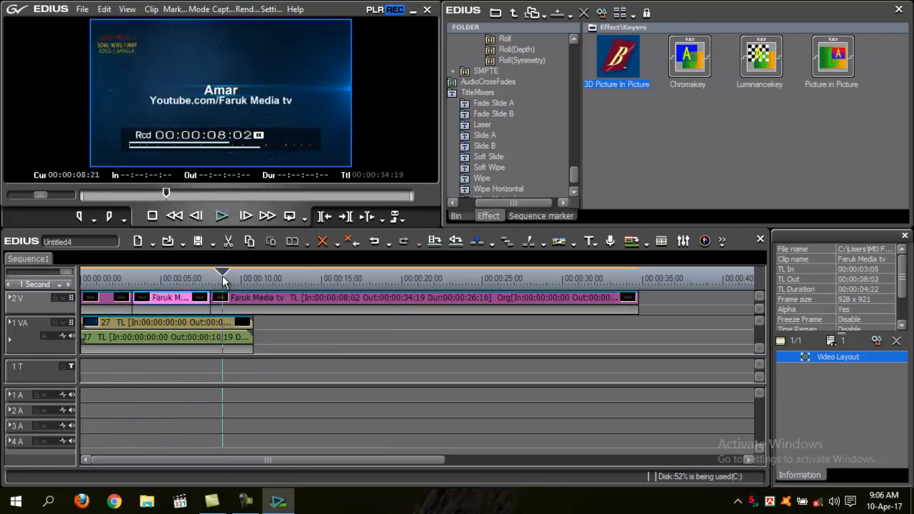
# Add the Peel In(Depth) transition at the logo clip's first cut around 3 seconds and preview it.
pyautogui.moveTo(578, 175); pyautogui.dragTo(584, 116)
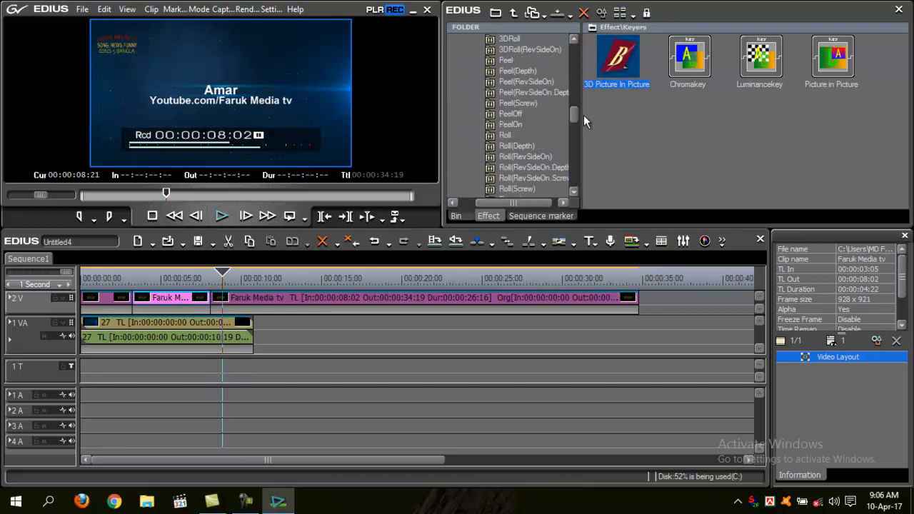
pyautogui.click(518, 81)
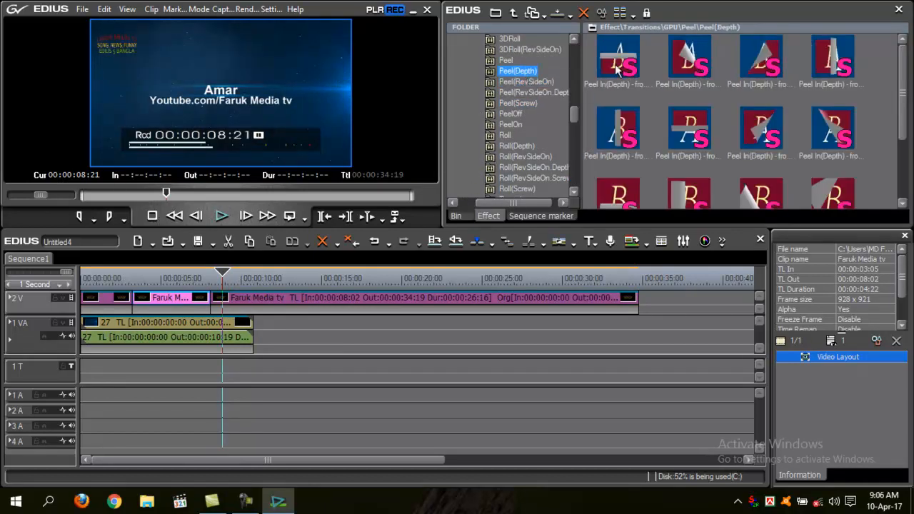
pyautogui.moveTo(619, 67); pyautogui.dragTo(120, 281)
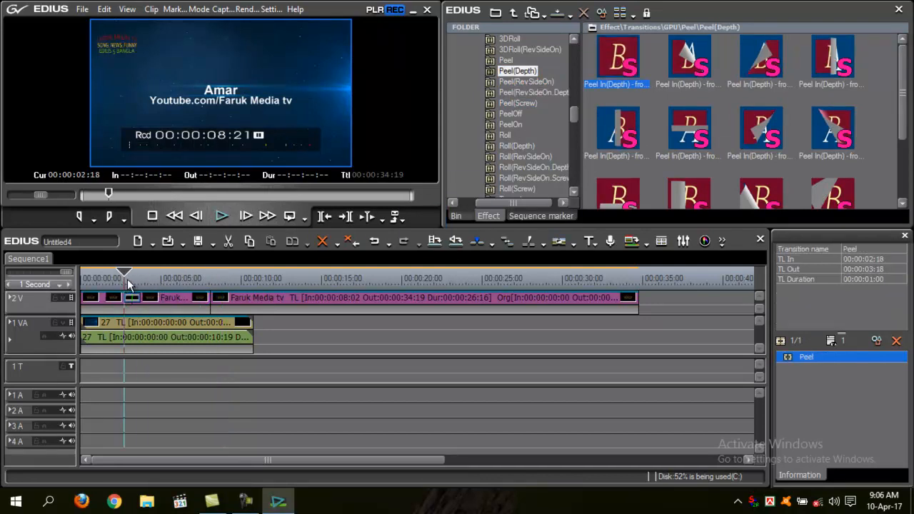
pyautogui.press('space')
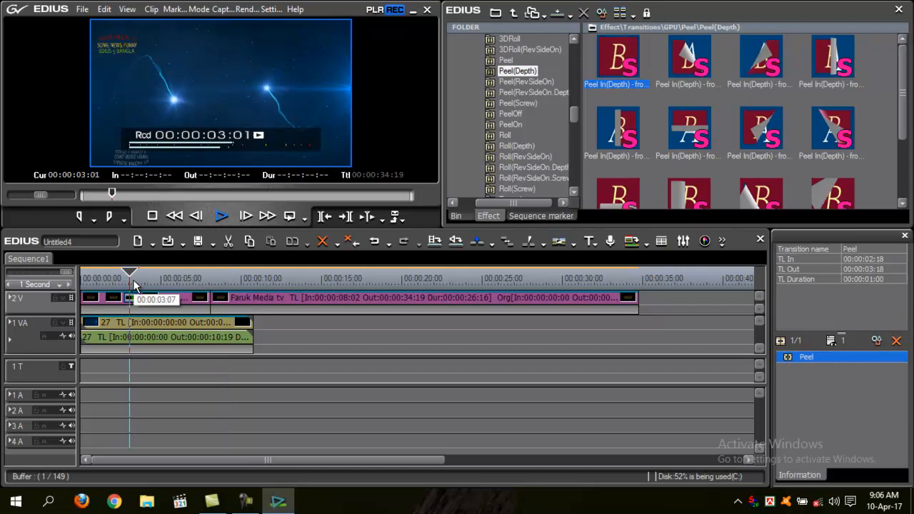
pyautogui.press('space')
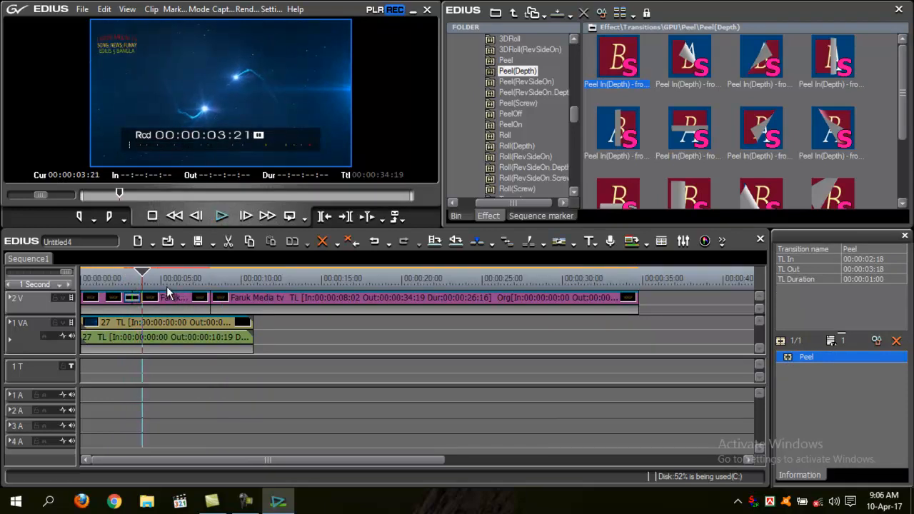
# Lengthen the Peel transition to end at about 7:02, roughly 4 seconds long, and play it from its start.
pyautogui.moveTo(145, 275); pyautogui.dragTo(203, 305)
pyautogui.click(116, 278)
pyautogui.press('space')
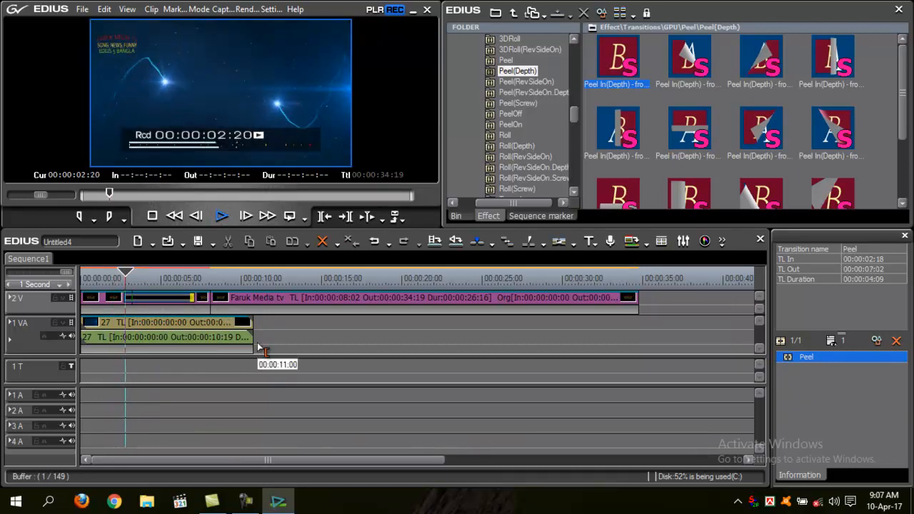